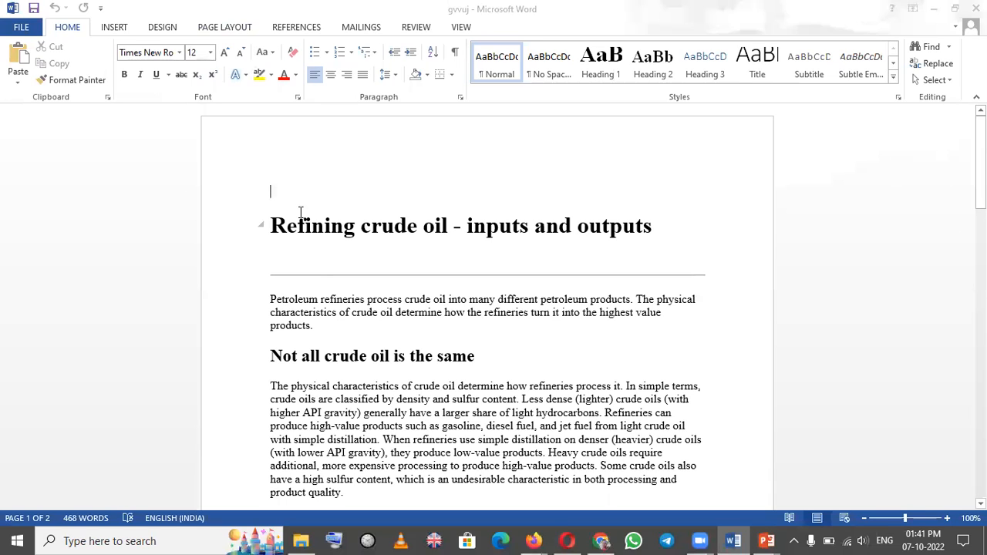
Change the font of the title "Refining crude oil - inputs and outputs" to Arial Black
left_click_drag(271, 203, 624, 242)
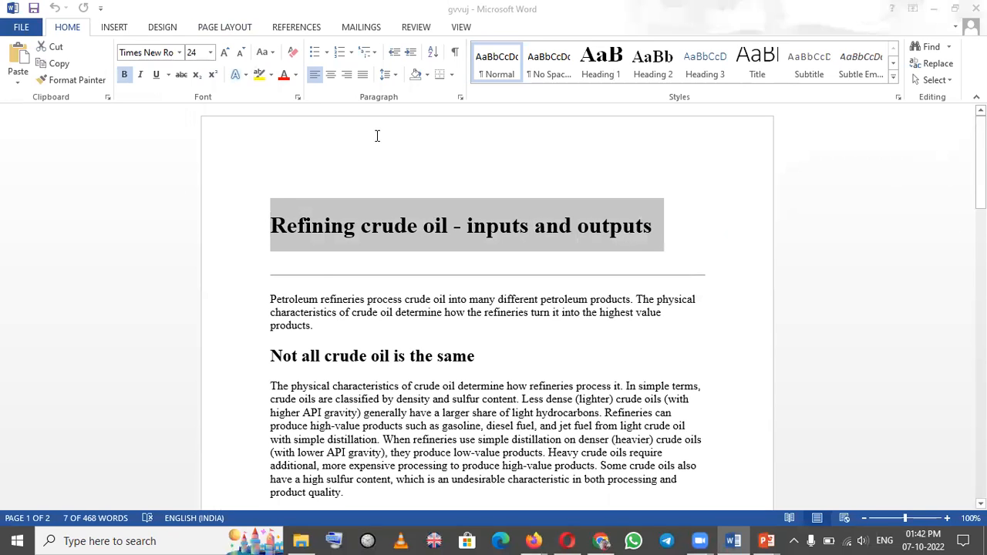
left_click(179, 53)
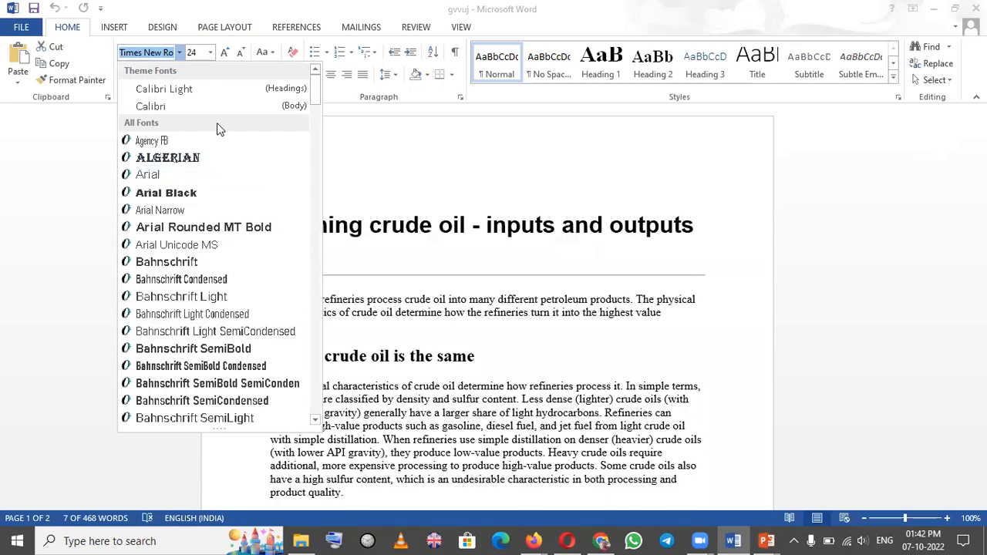
key("Down")
key("Down")
key("Down")
key("Down")
key("Down")
key("Down")
key("Down")
key("Down")
key("Down")
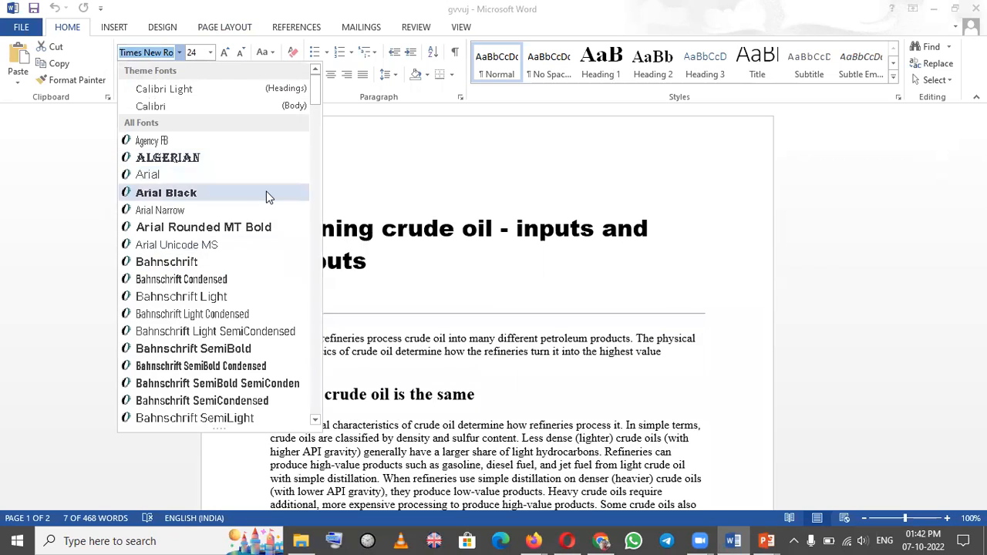
left_click(267, 194)
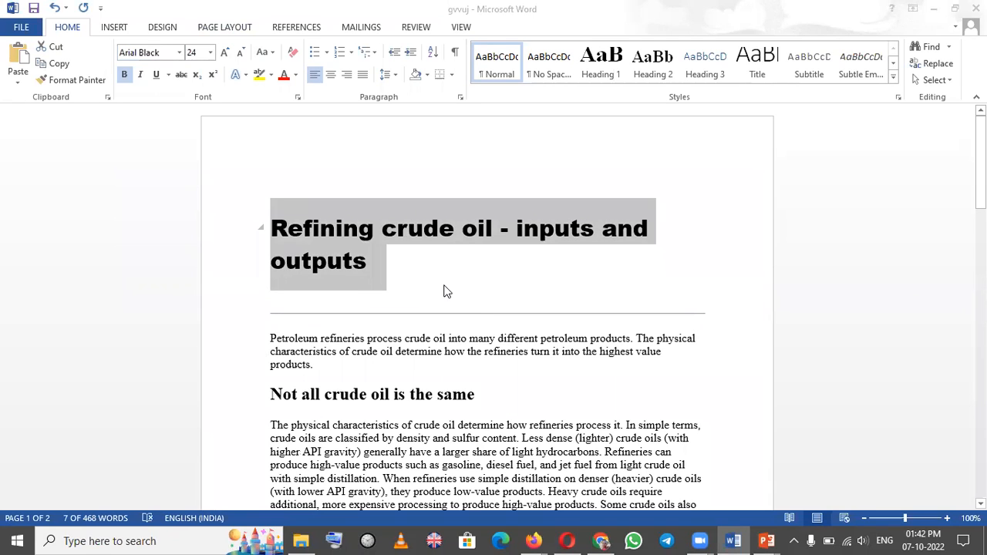
left_click(444, 291)
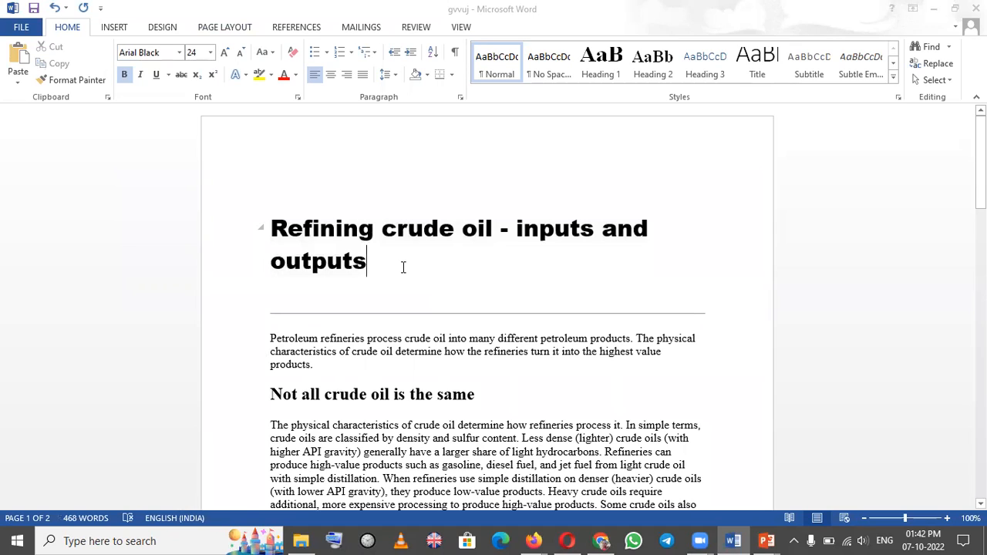
Examine the available font sizes and the Font dialog settings for the title without changing anything
left_click_drag(368, 266, 265, 226)
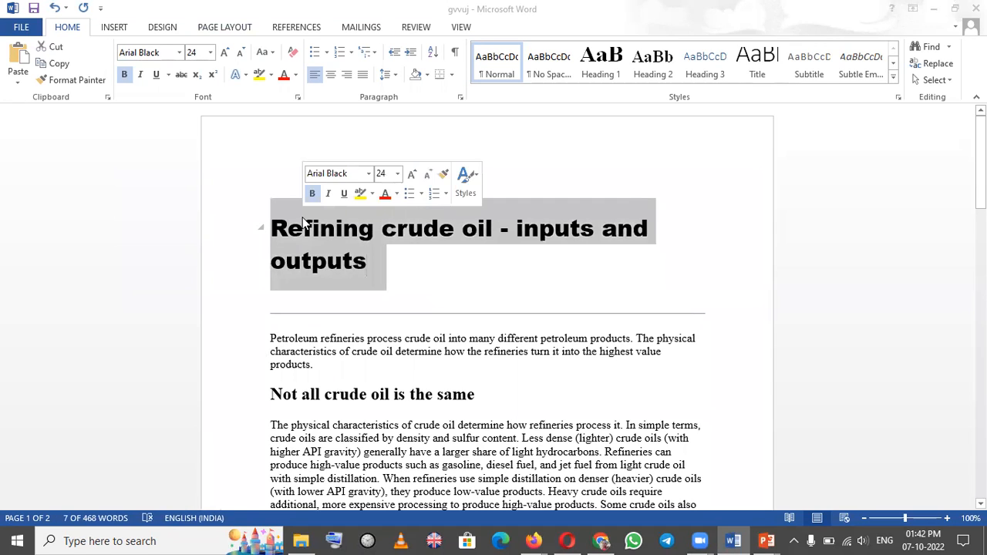
left_click(211, 52)
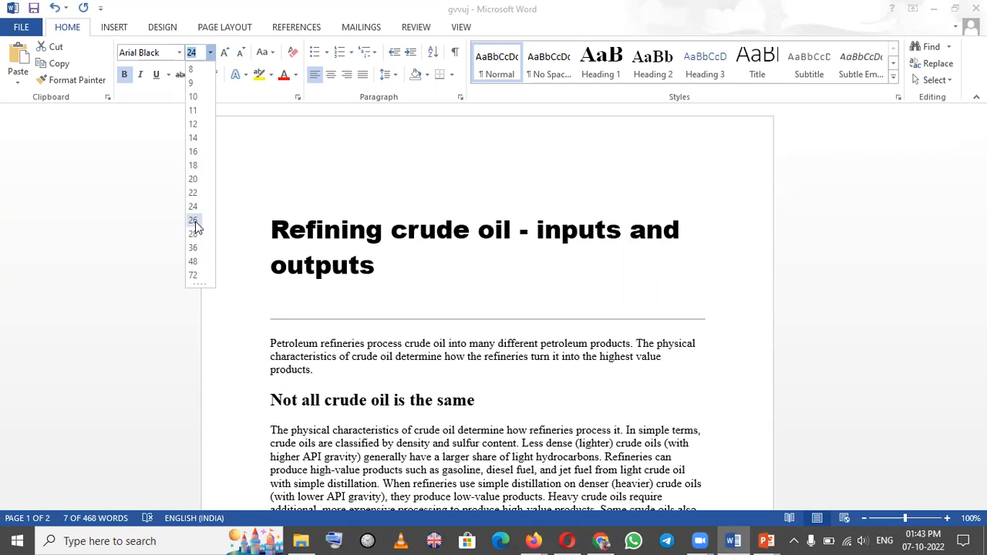
left_click(157, 148)
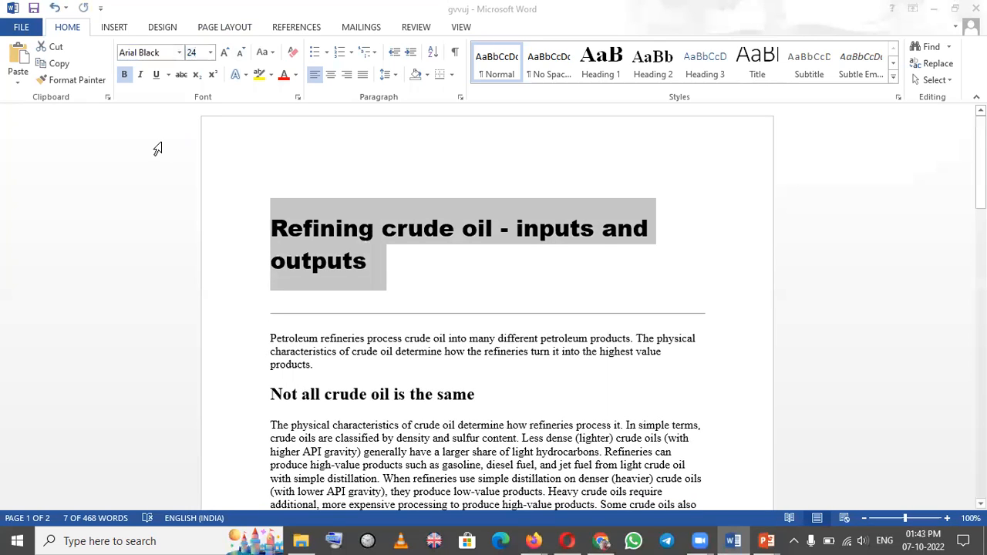
left_click(177, 52)
key("ctrl+d")
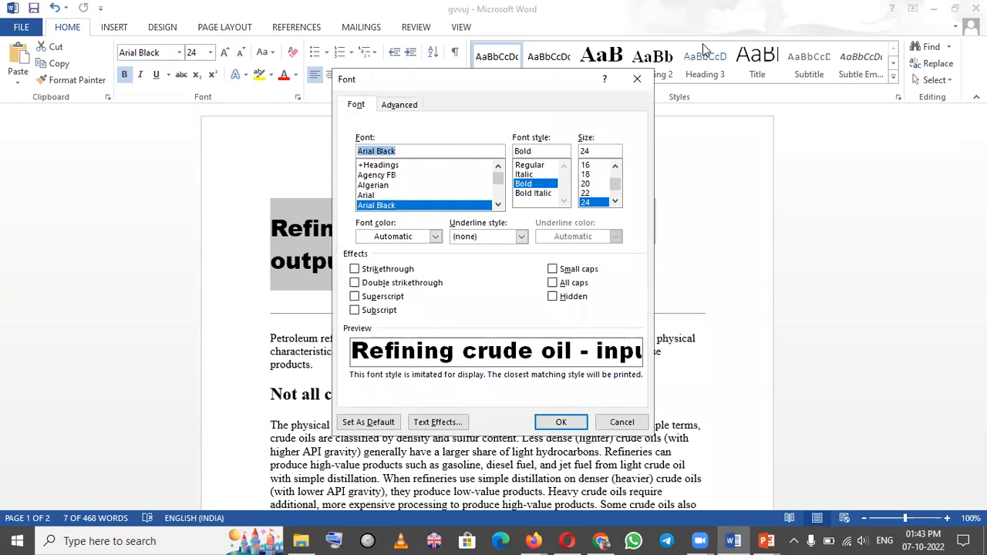
left_click(637, 79)
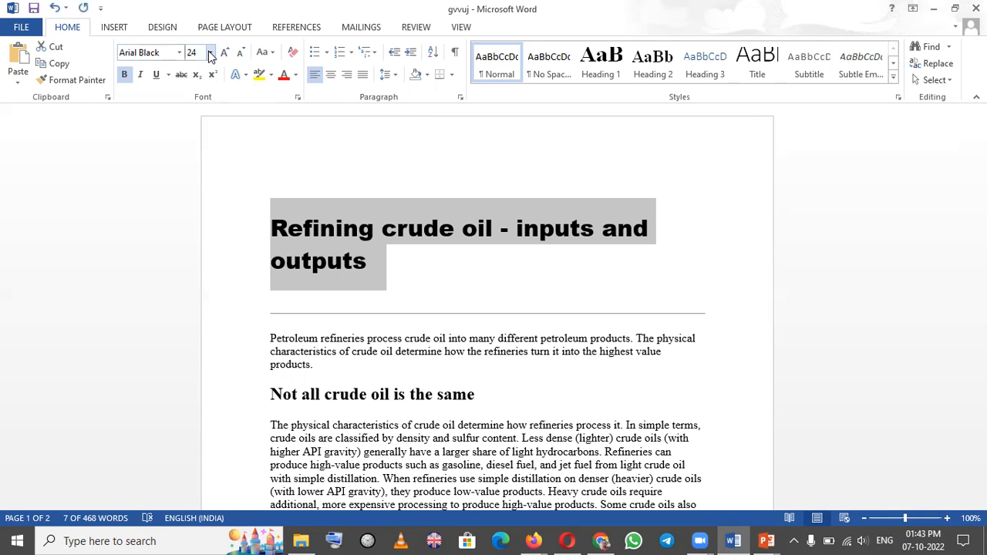
key("ctrl+shift+p")
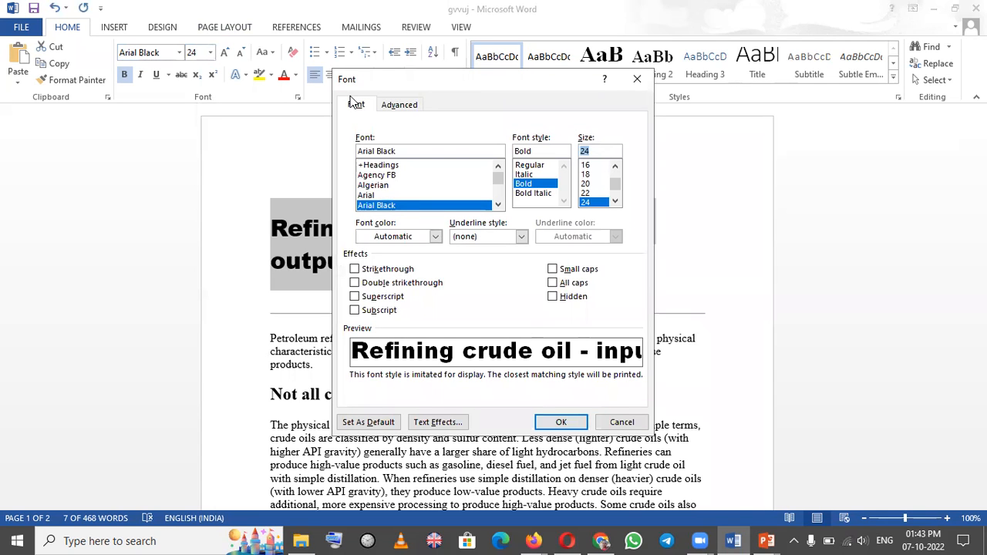
left_click(639, 79)
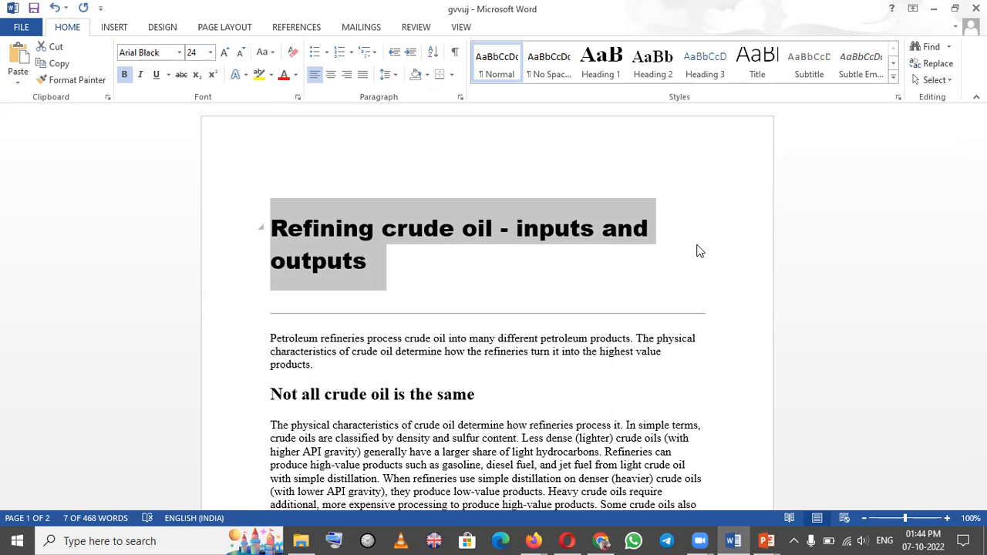
left_click(588, 164)
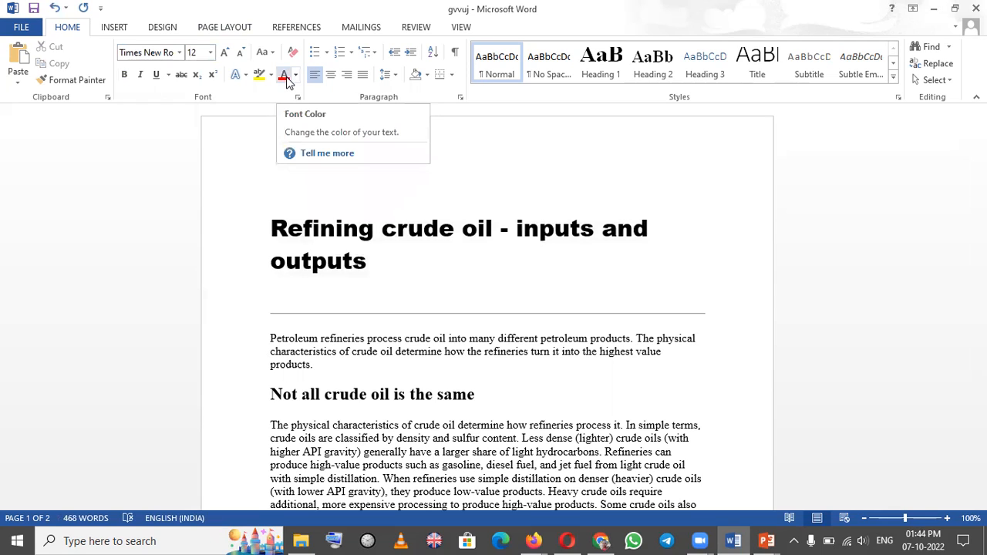
Look over the font color palette for the selected title without applying a color
left_click(272, 209)
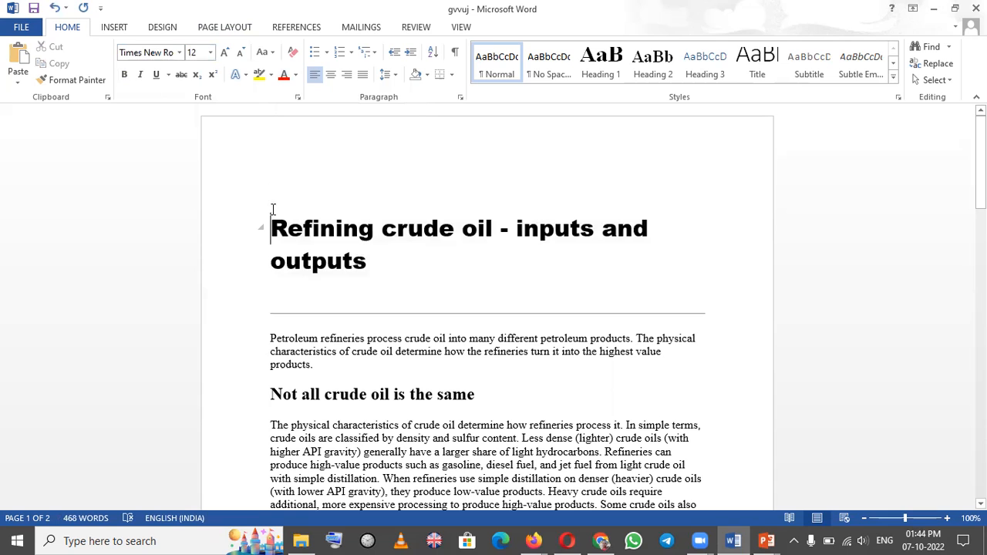
triple_click(273, 209)
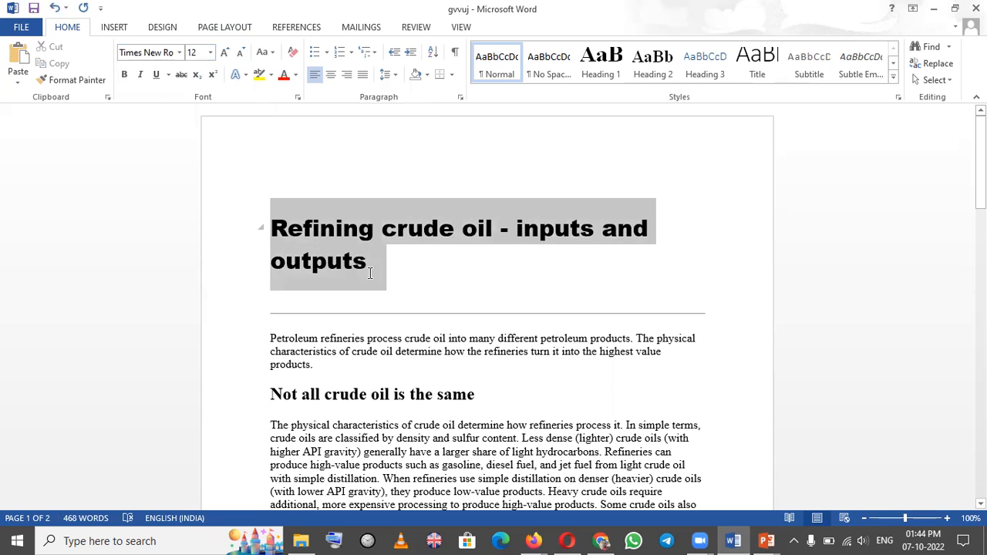
left_click(295, 75)
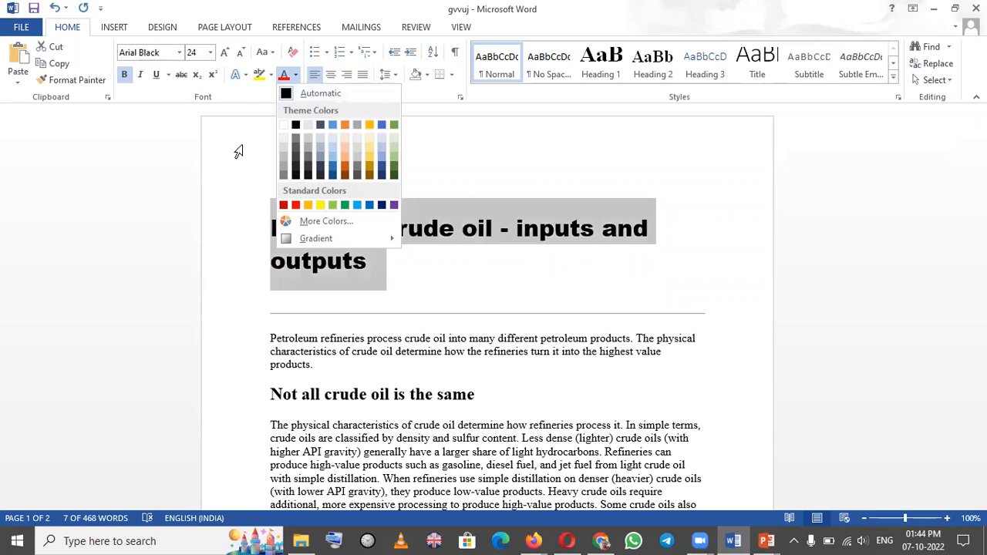
key("Escape")
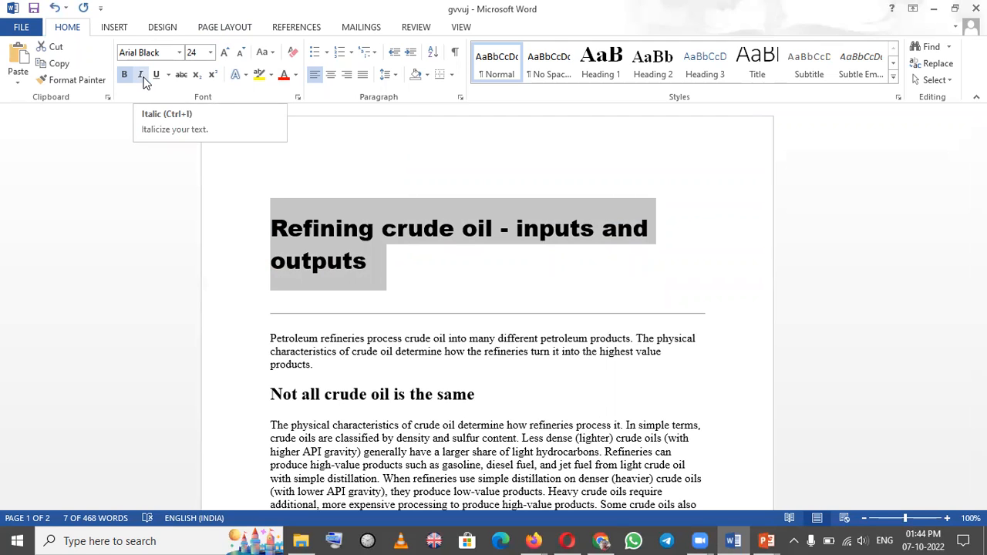
Change the case of the title "Refining crude oil - inputs and outputs" to UPPERCASE
left_click(280, 193)
left_click_drag(301, 205, 392, 271)
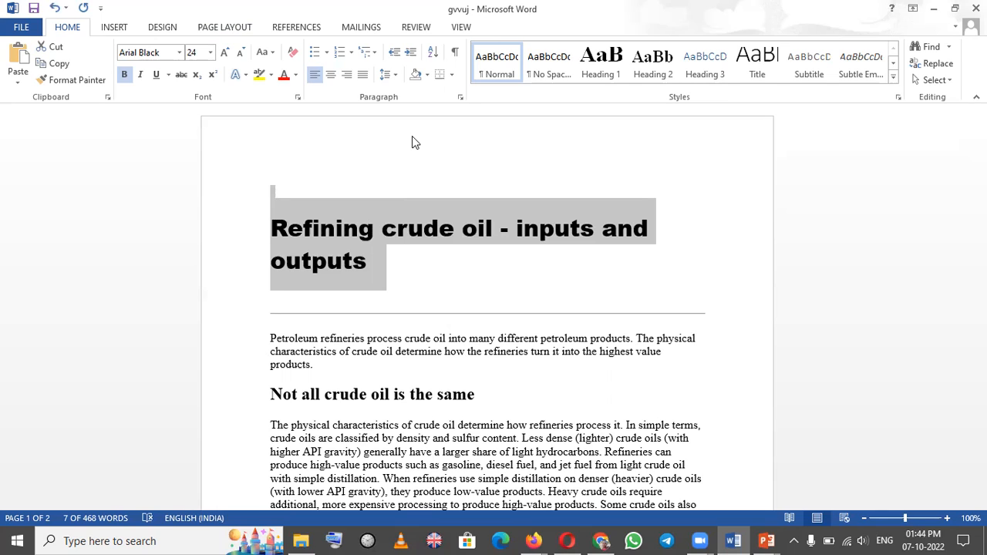
left_click(280, 182)
left_click_drag(272, 207, 425, 266)
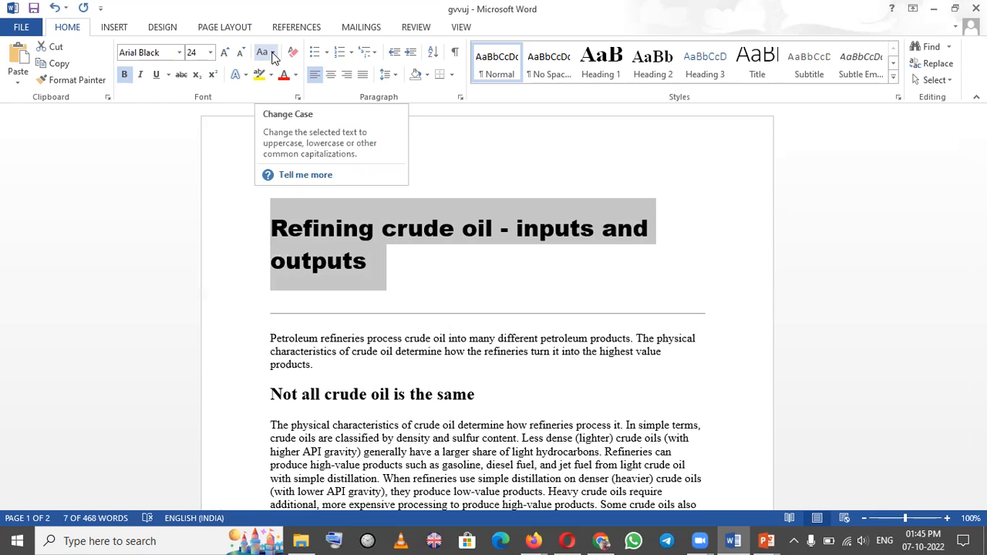
left_click(273, 53)
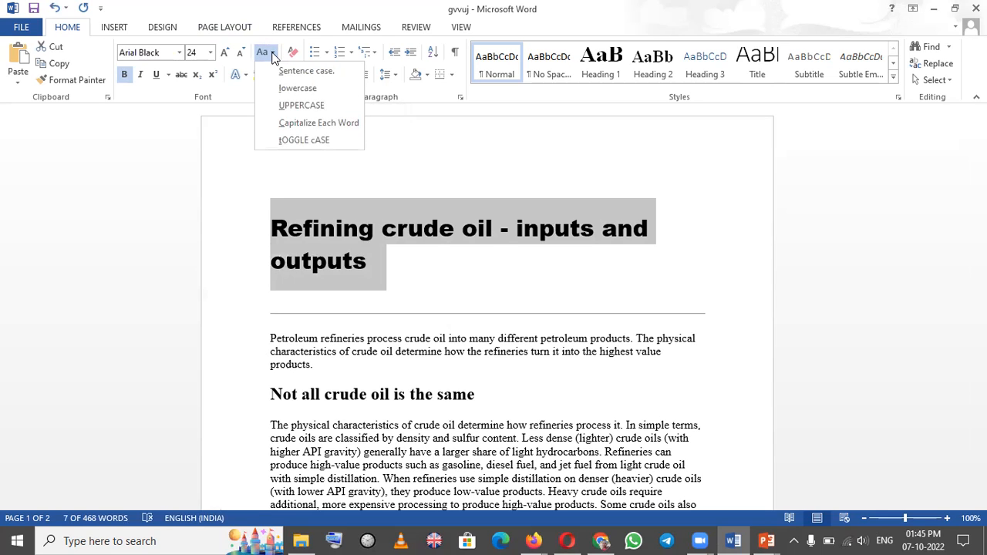
left_click(308, 106)
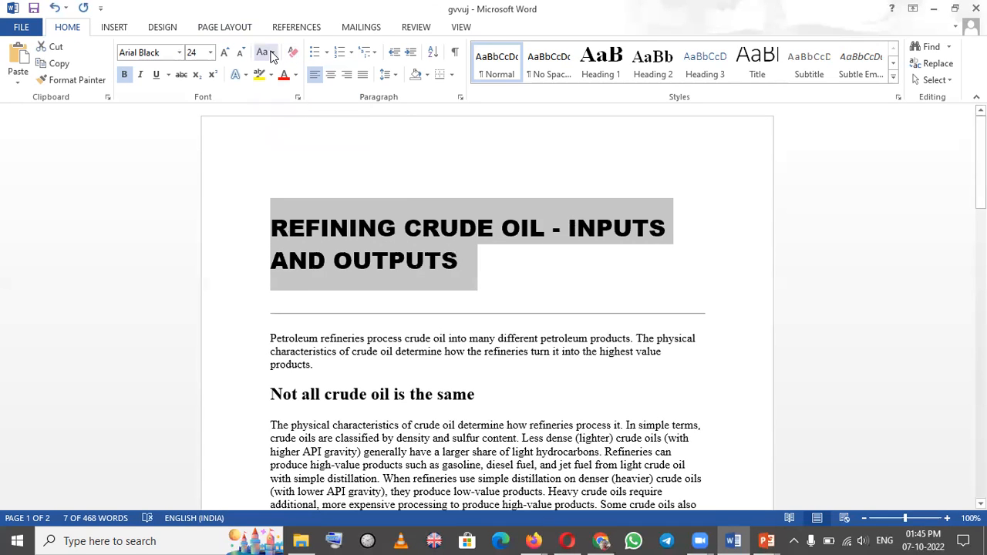
Convert the title to lowercase and apply tOGGLE cASE to it, leaving the title deselected
left_click(271, 54)
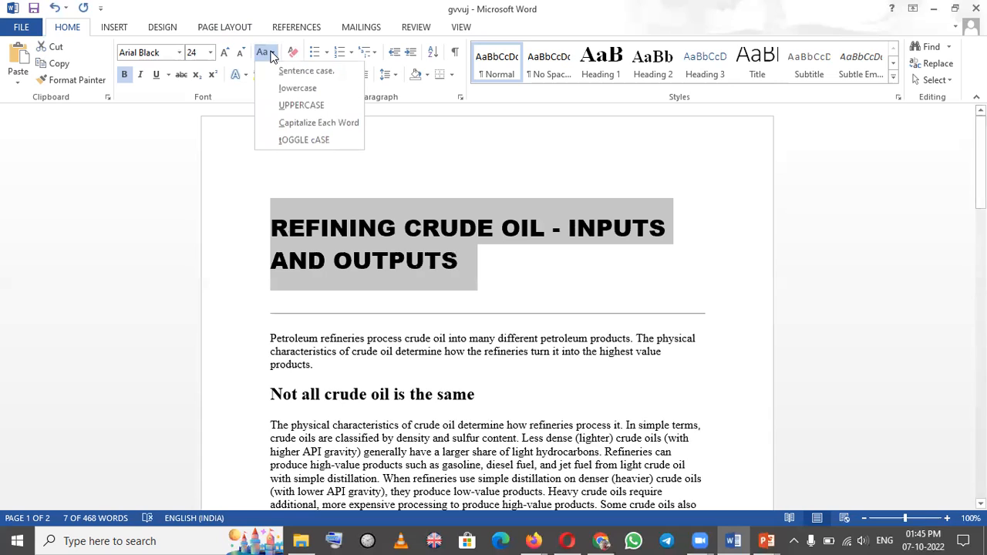
left_click(312, 89)
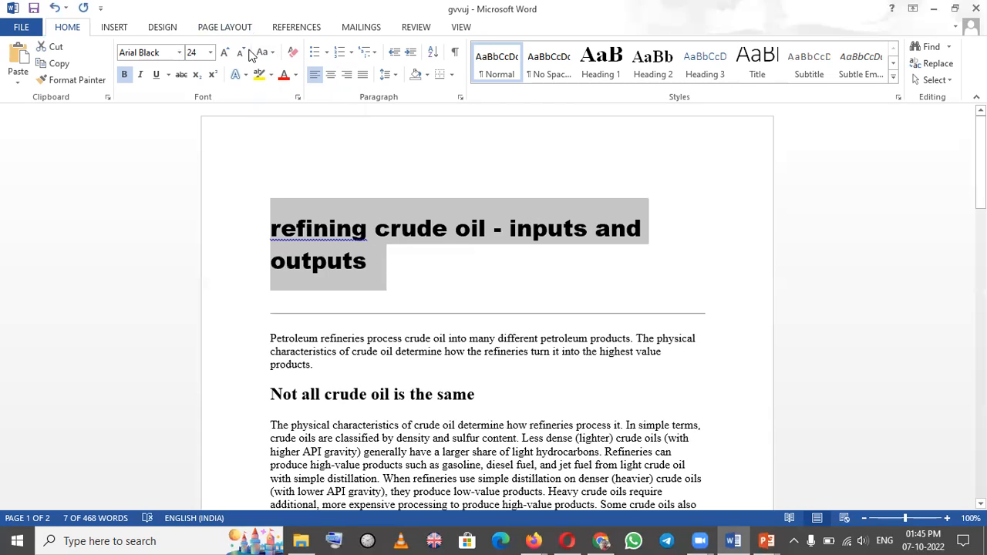
left_click(270, 57)
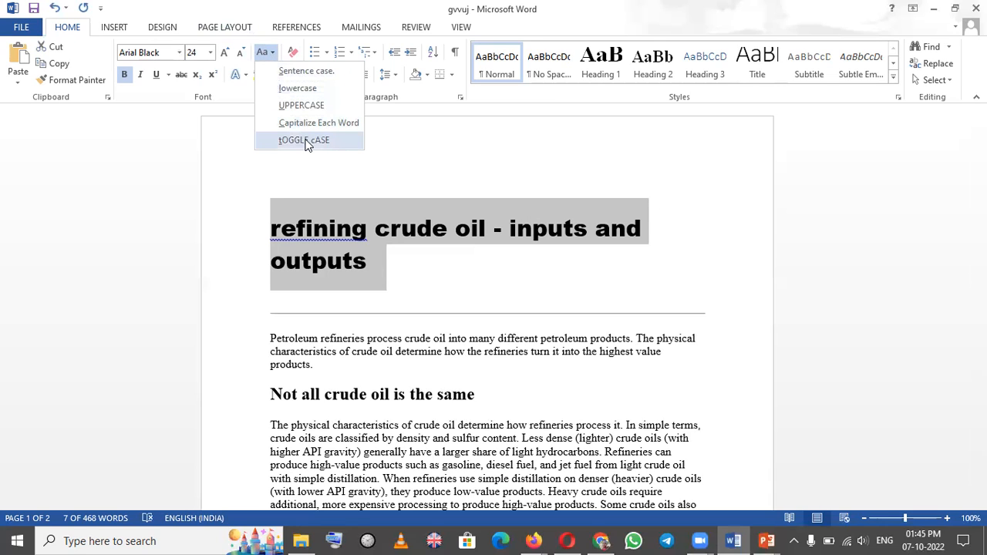
left_click(306, 139)
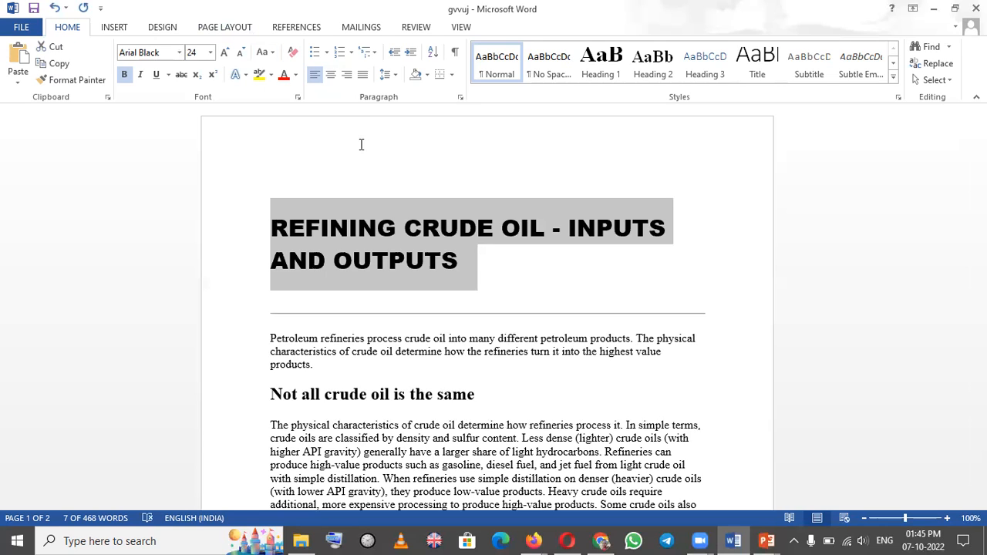
left_click(273, 53)
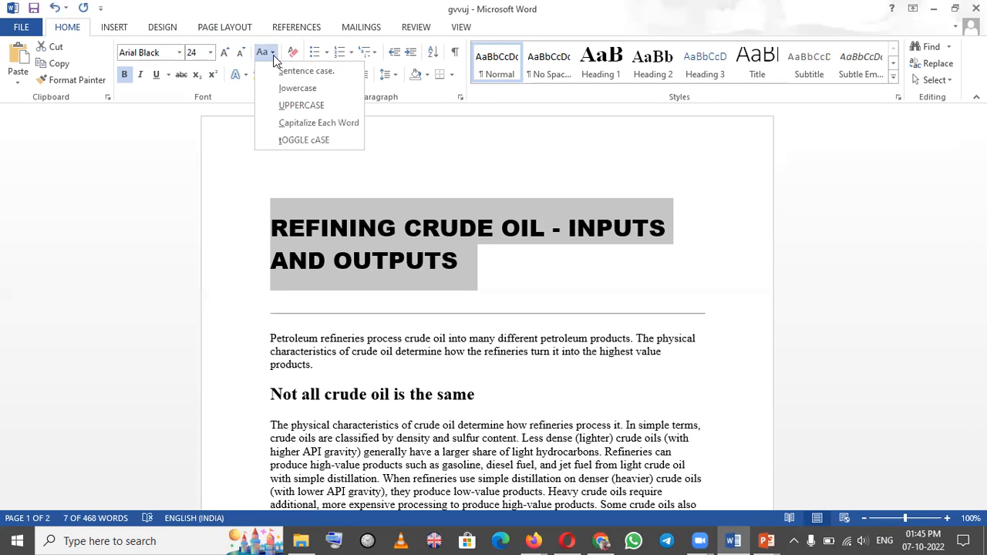
left_click(177, 224)
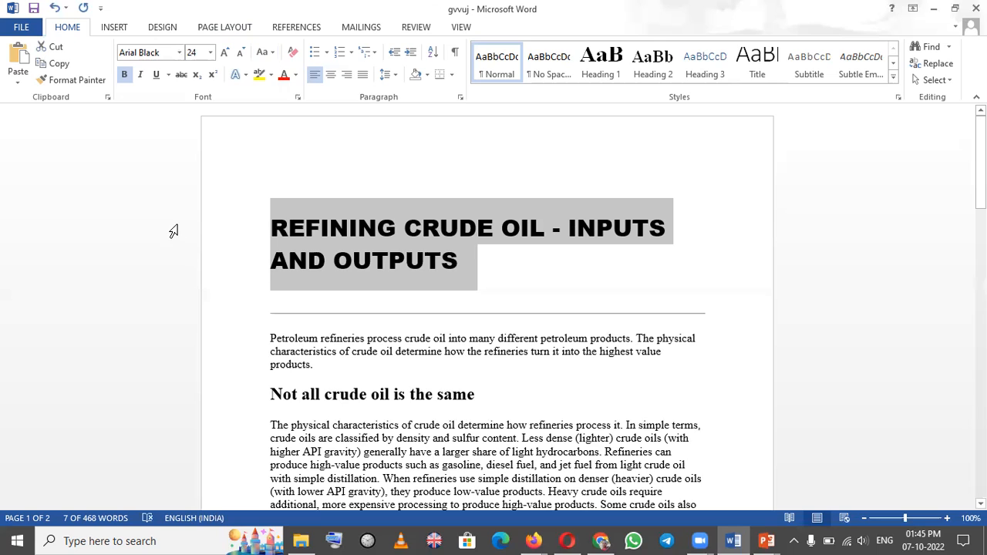
left_click(434, 176)
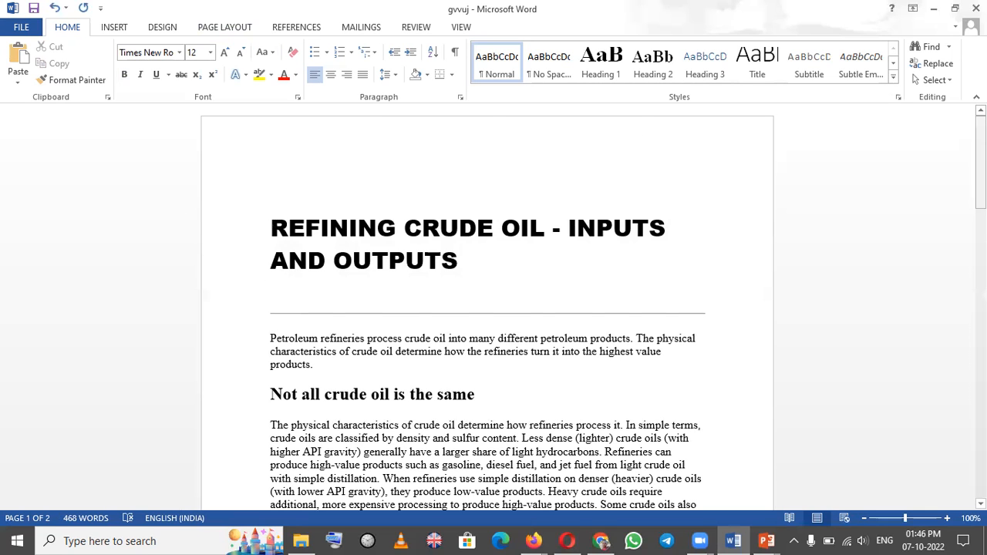
Center the paragraph under the heading "Not all crude oil is the same" and return it to left alignment
scroll(662, 188, "down", 5)
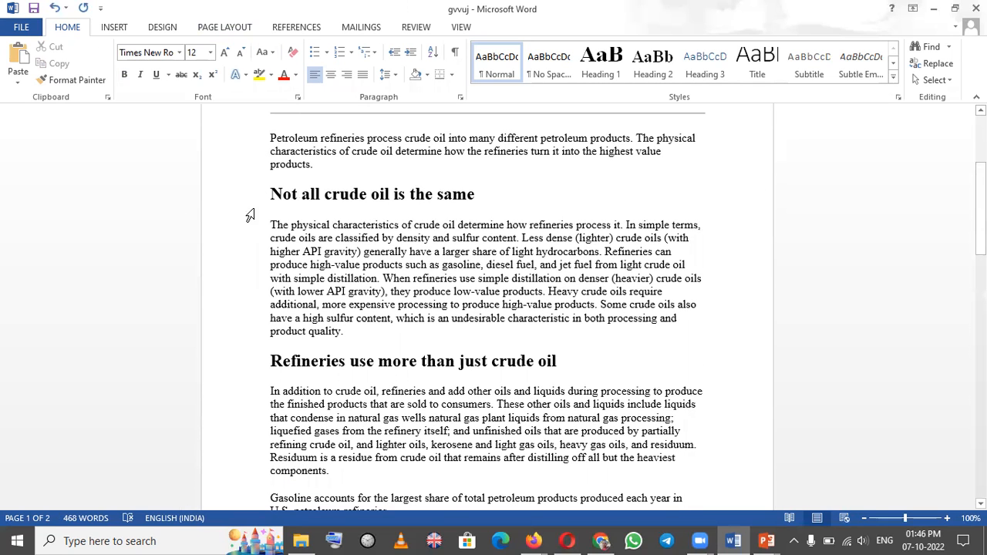
left_click_drag(271, 224, 376, 339)
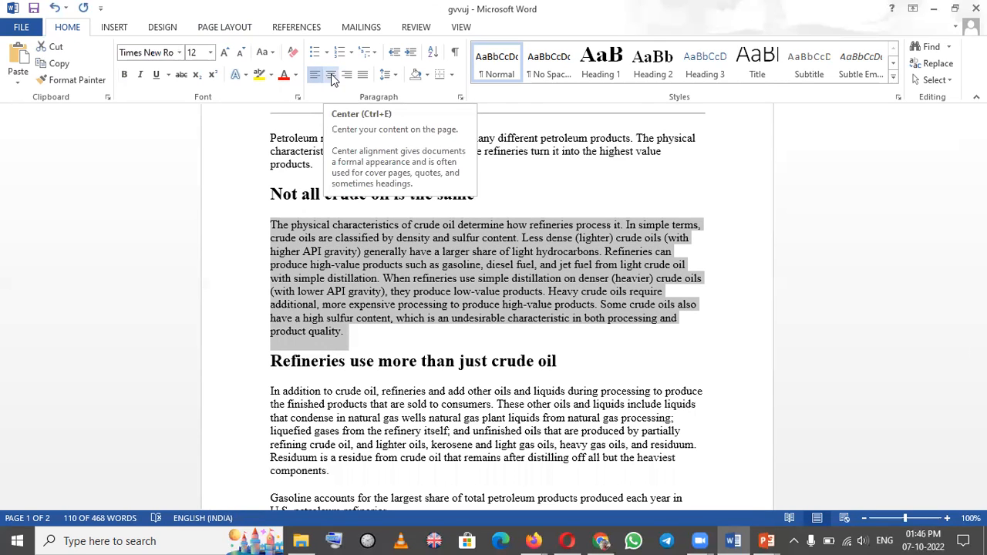
left_click(331, 75)
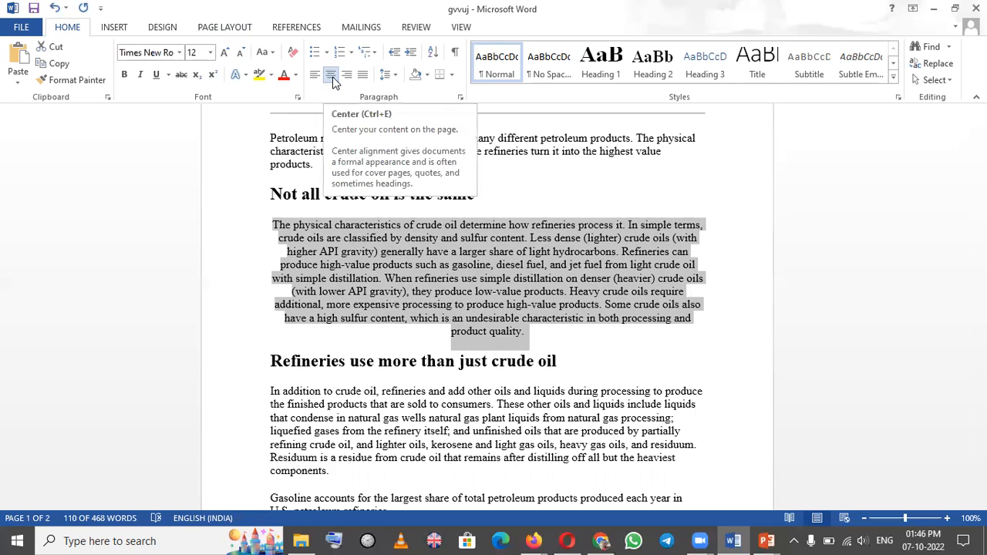
left_click(333, 76)
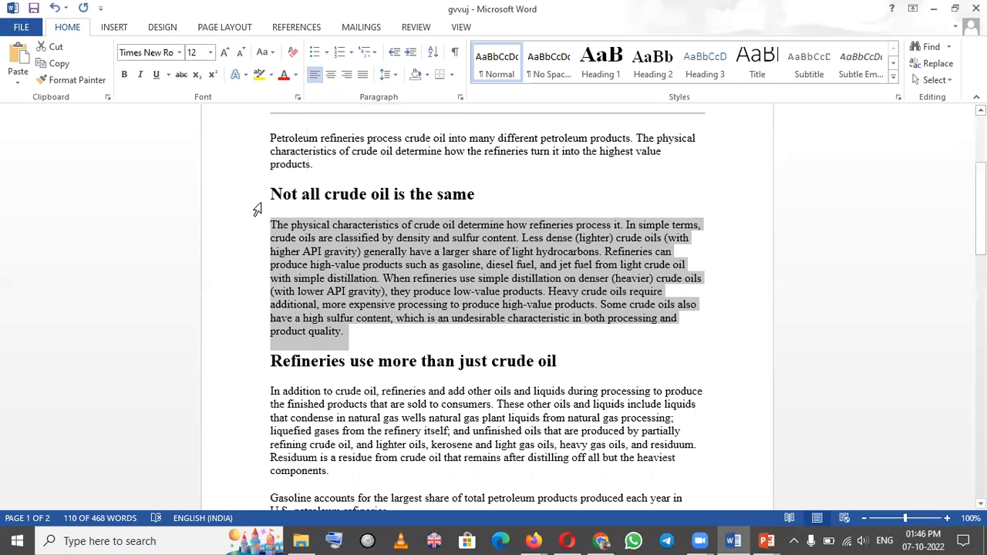
left_click(259, 202)
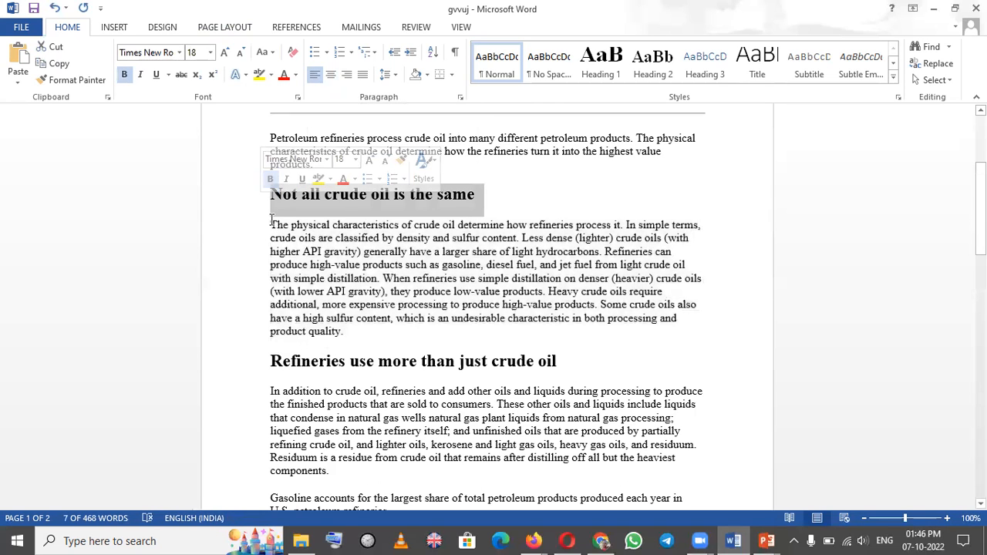
left_click_drag(270, 222, 378, 337)
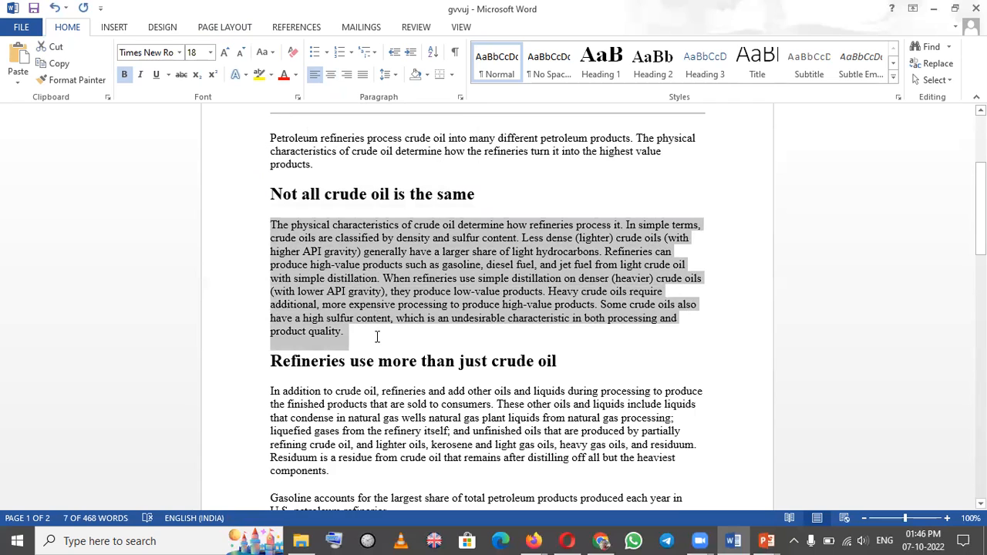
left_click_drag(377, 337, 379, 342)
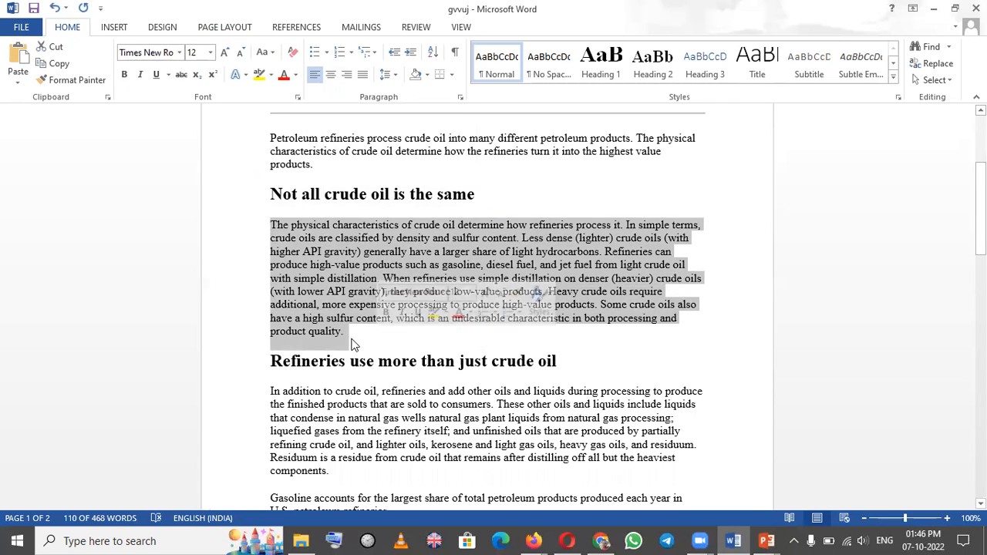
left_click(361, 342)
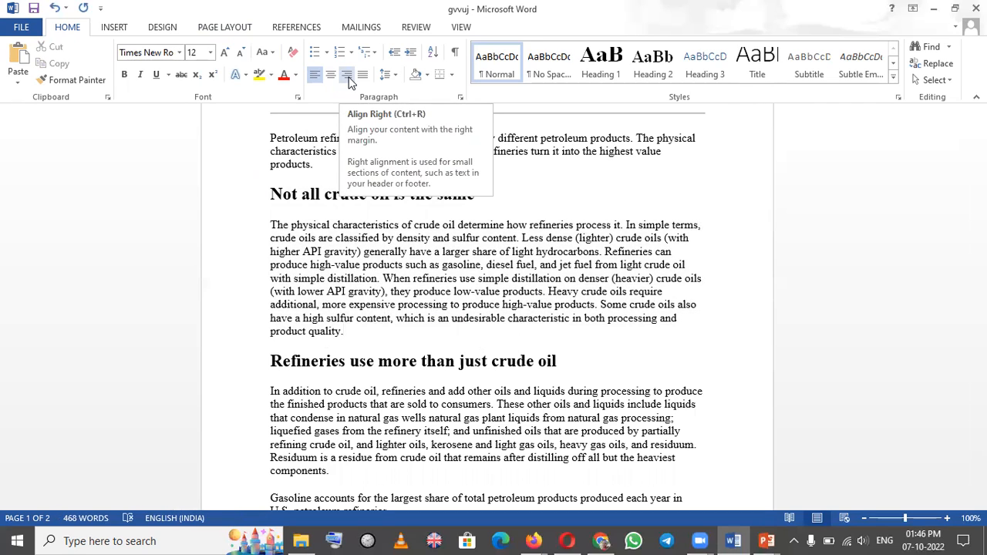
left_click(618, 190)
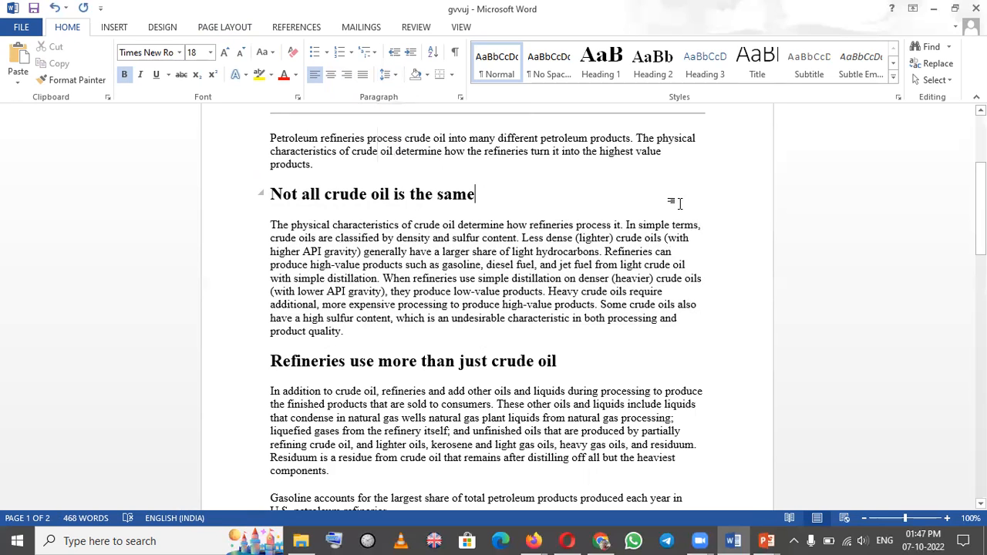
Look over the line spacing options for the paragraph under "Not all crude oil is the same" without applying one
left_click_drag(270, 224, 430, 310)
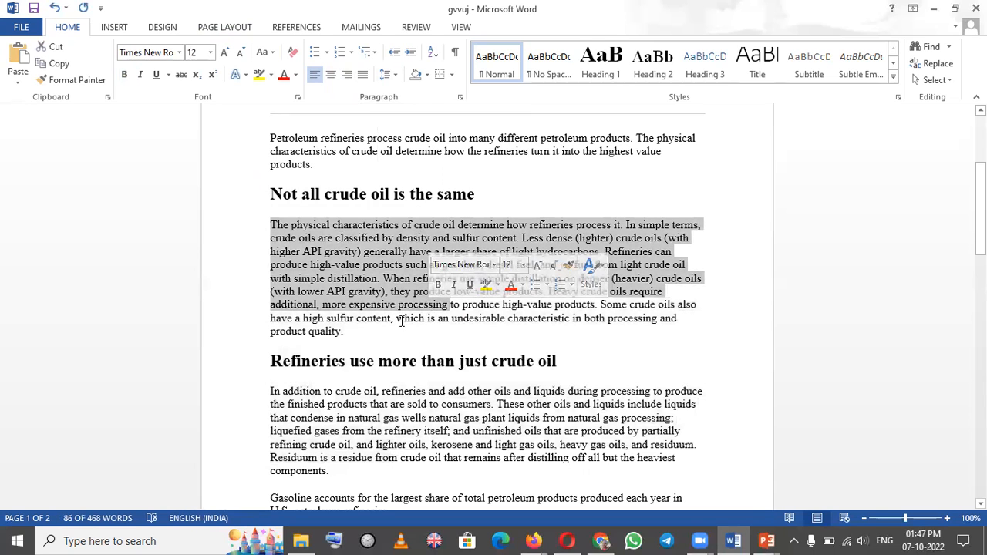
left_click(394, 75)
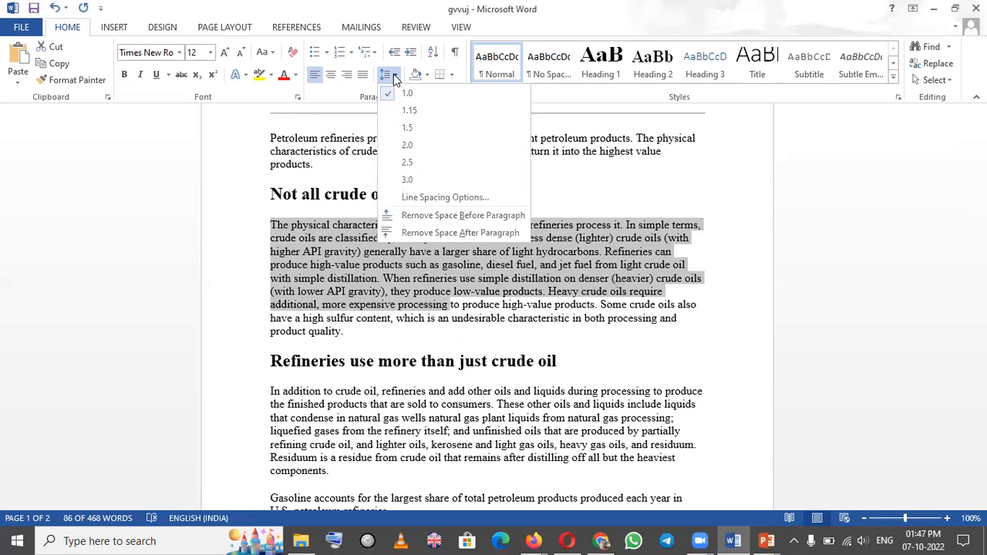
left_click(674, 184)
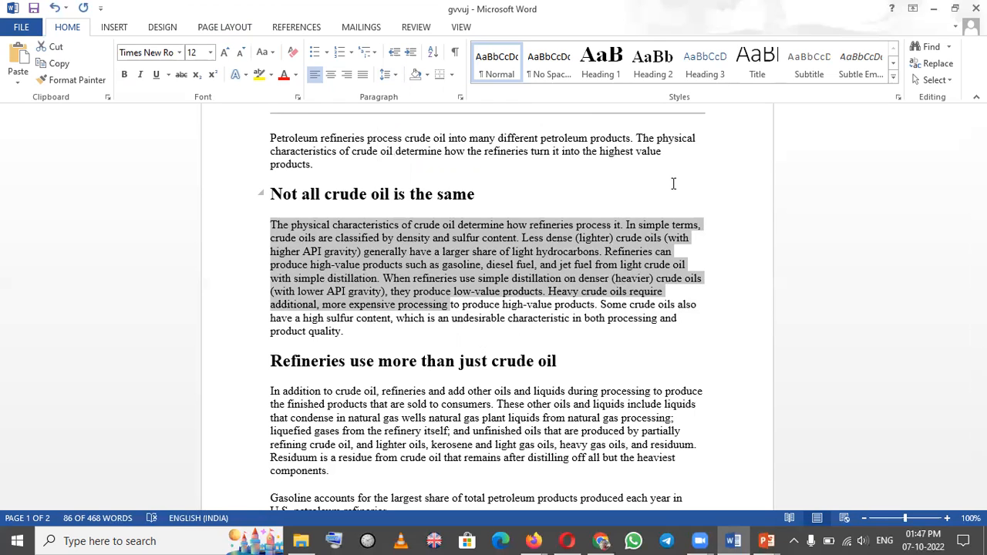
left_click(673, 183)
Switch to the PowerPoint slide show to review the ACTIVITY list, and return to the Word document
key("super+Tab")
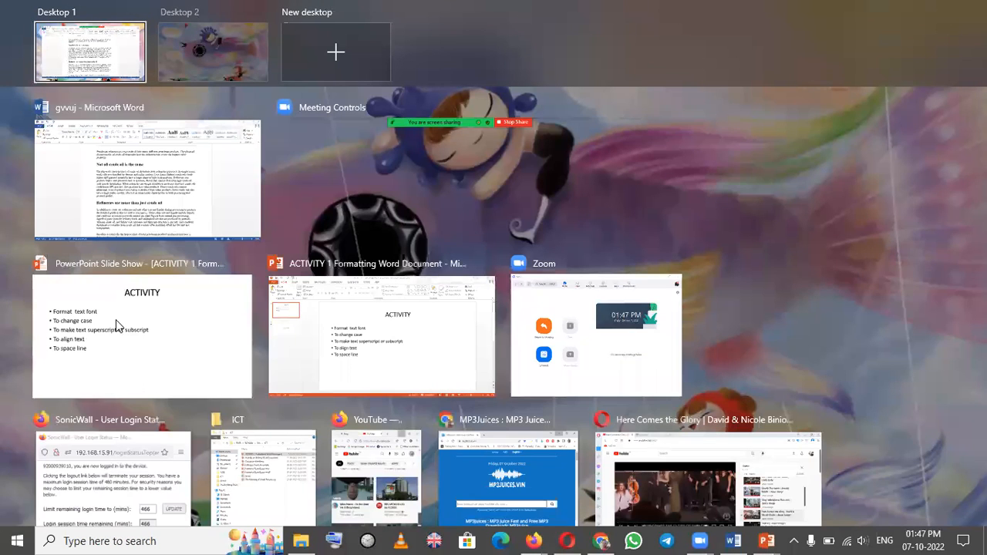
left_click(117, 326)
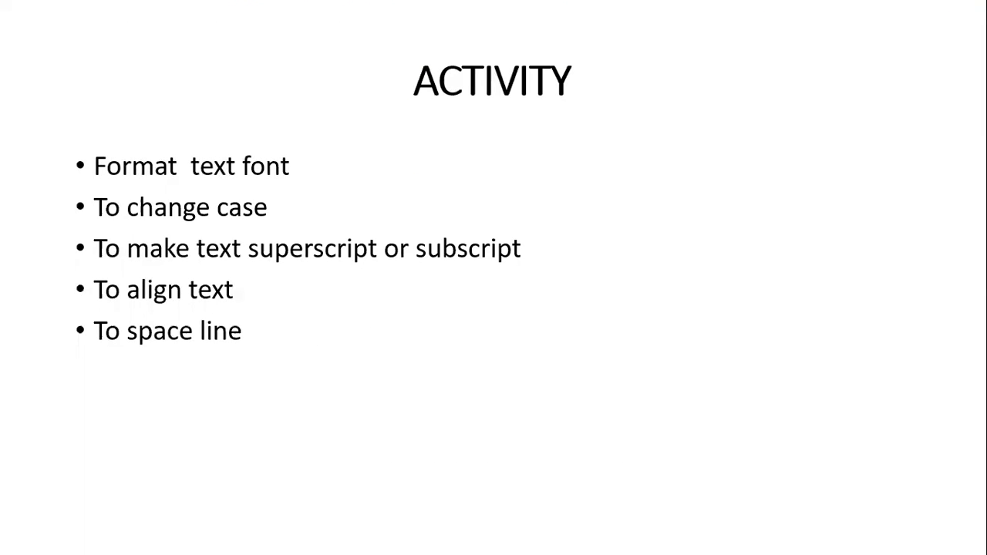
key("super")
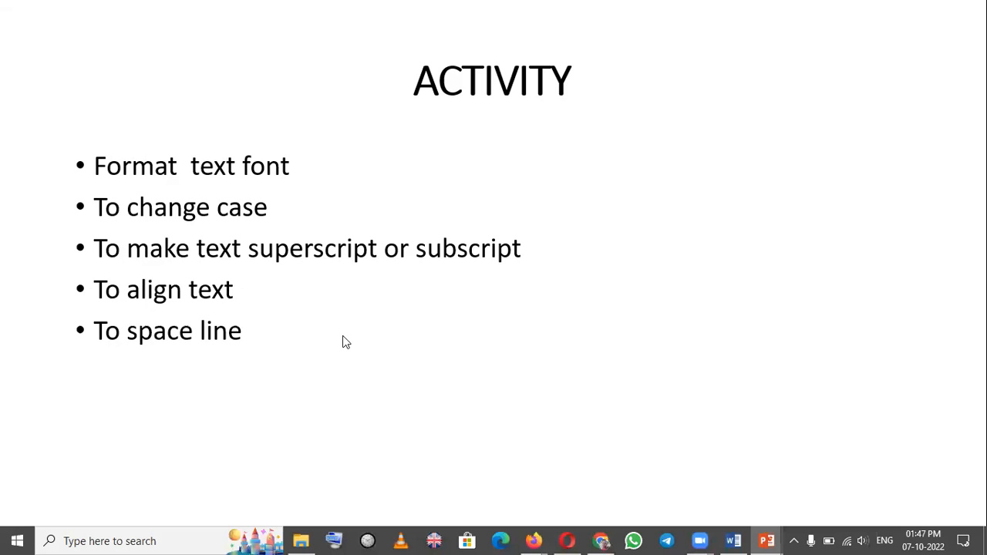
key("super+Tab")
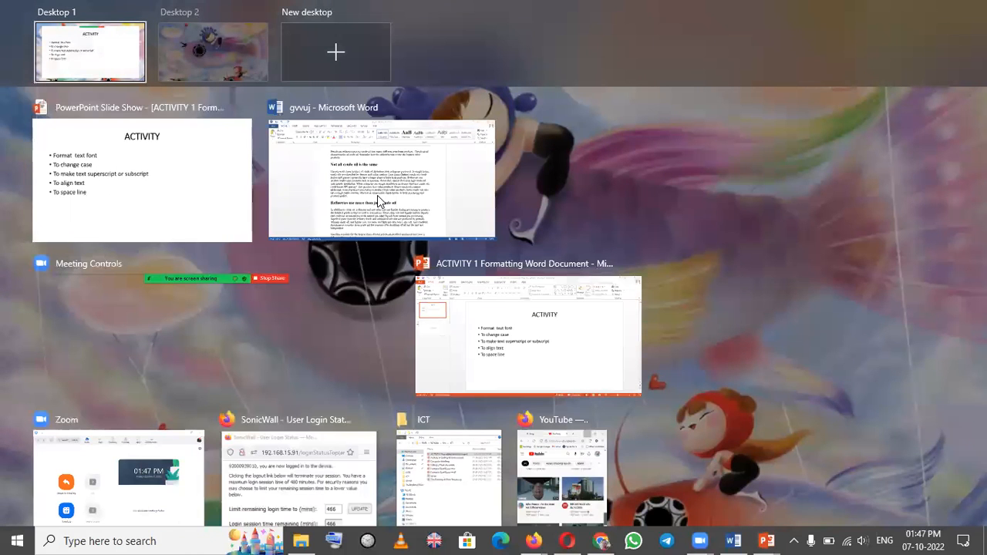
left_click(377, 195)
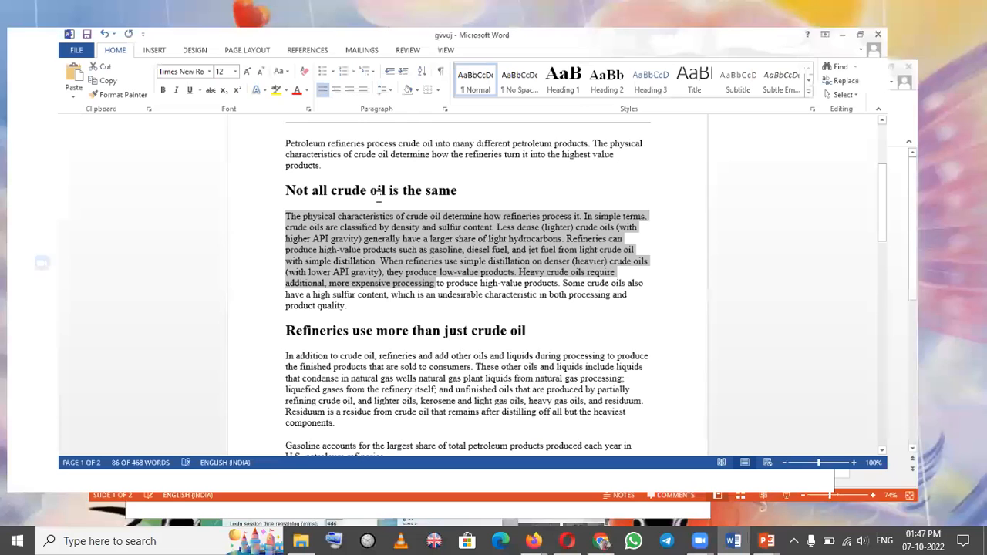
Make the text "gravity)," after "with lower API" superscript and deselect it
left_click(485, 292)
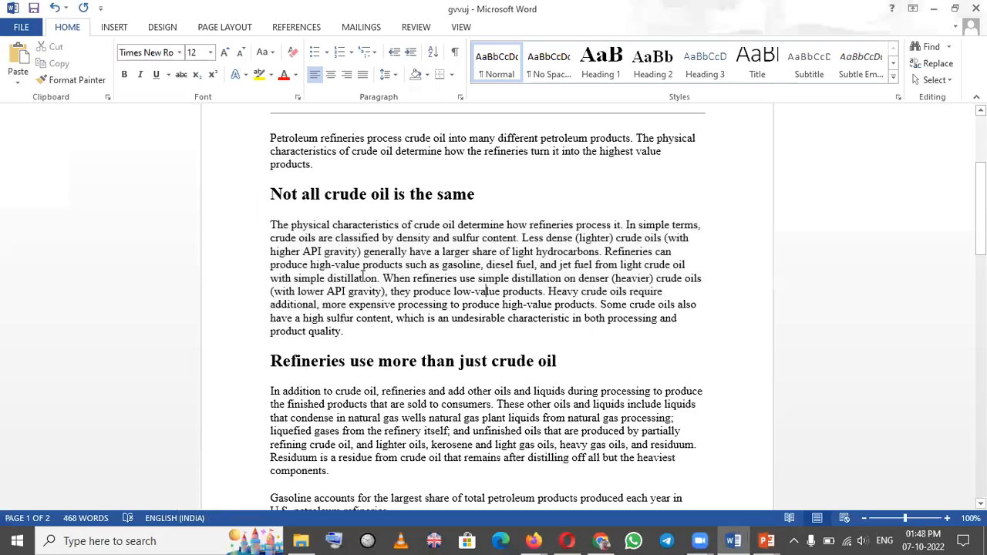
left_click_drag(389, 292, 352, 291)
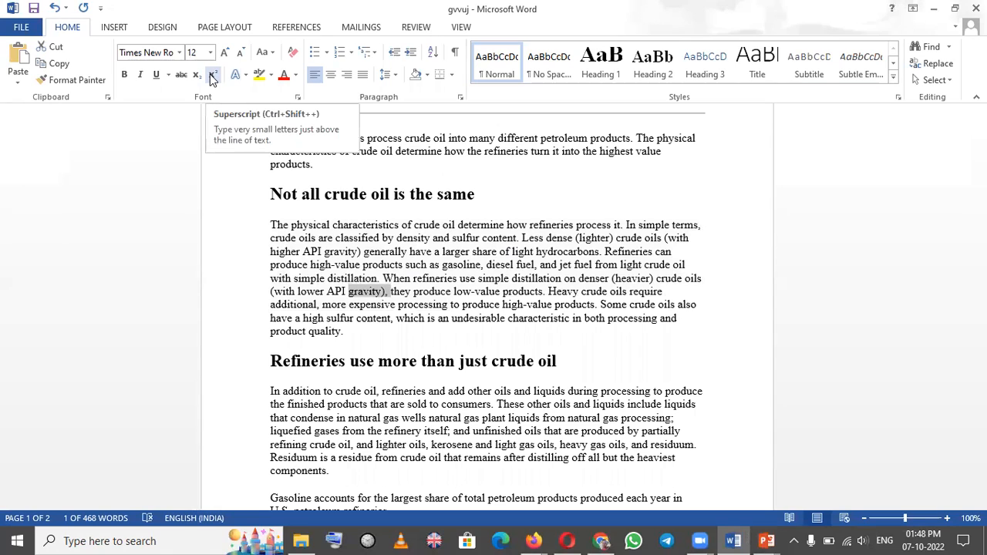
left_click(213, 77)
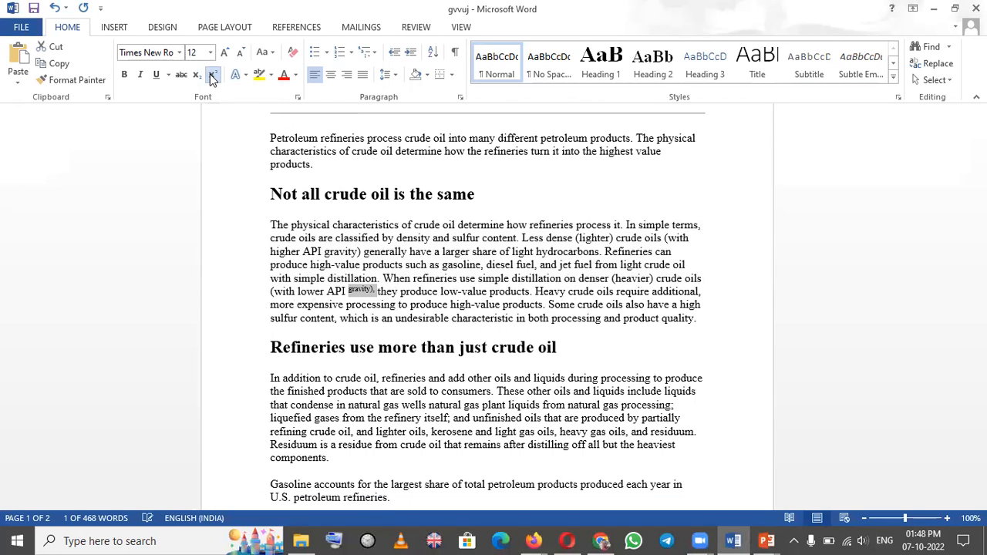
left_click(380, 303)
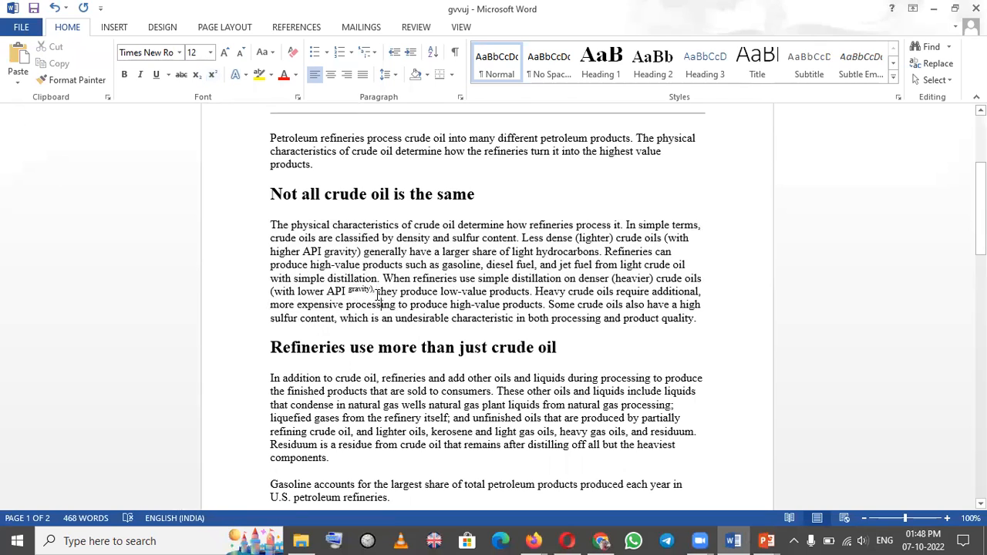
Make the word "they" before "produce low-value products" superscript and deselect it
left_click_drag(377, 291, 399, 291)
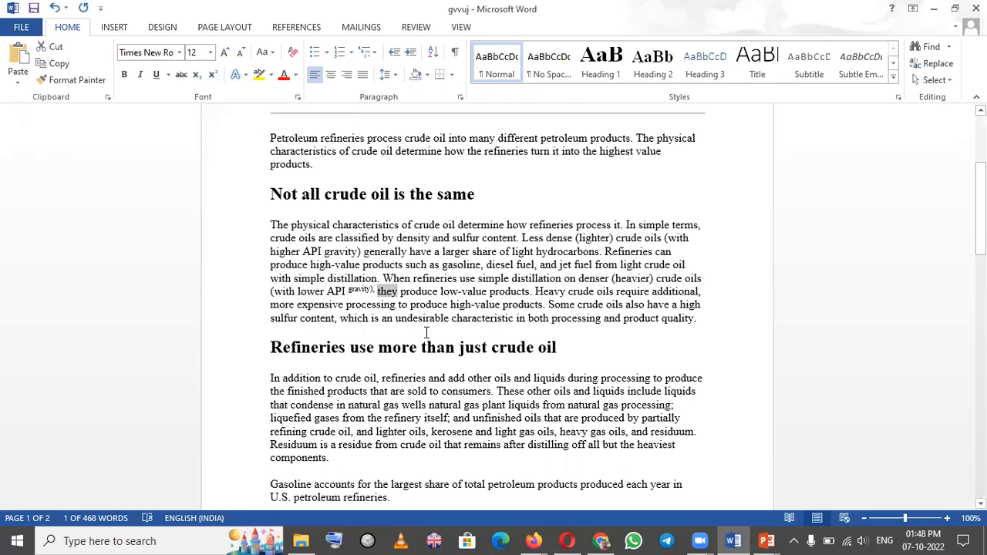
key("ctrl+shift+equal")
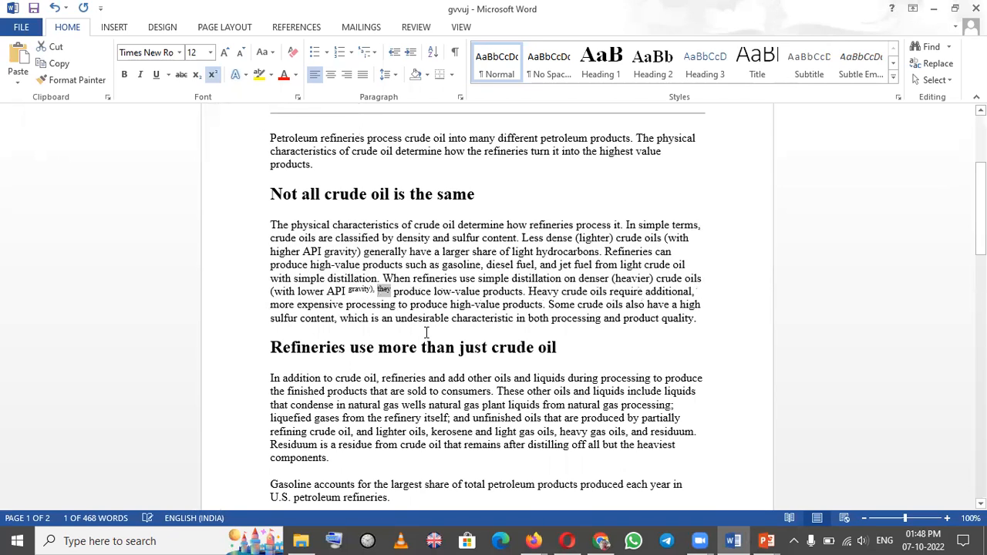
left_click(513, 237)
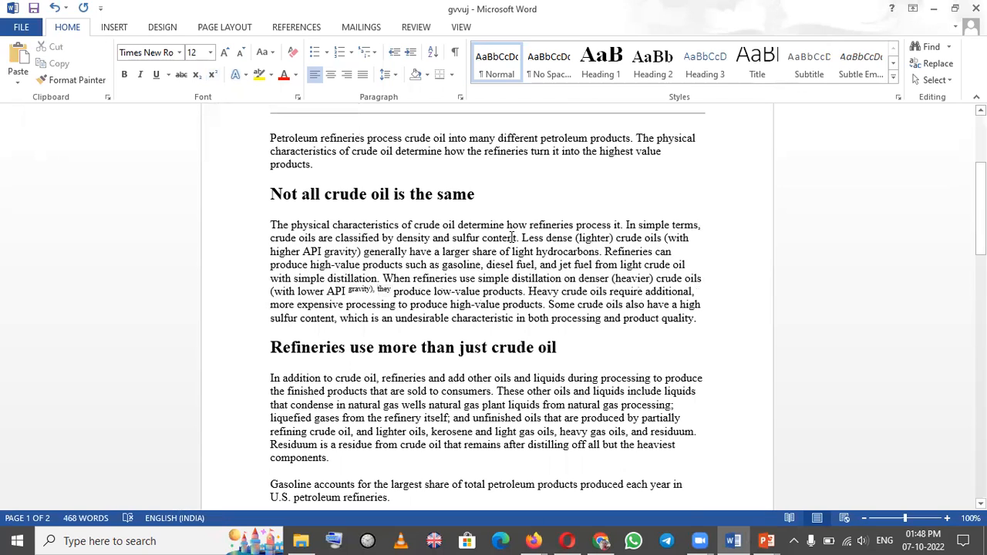
Change "ravity)," in the superscript word after "with lower API" to subscript and deselect it
left_click(378, 290)
double_click(358, 290)
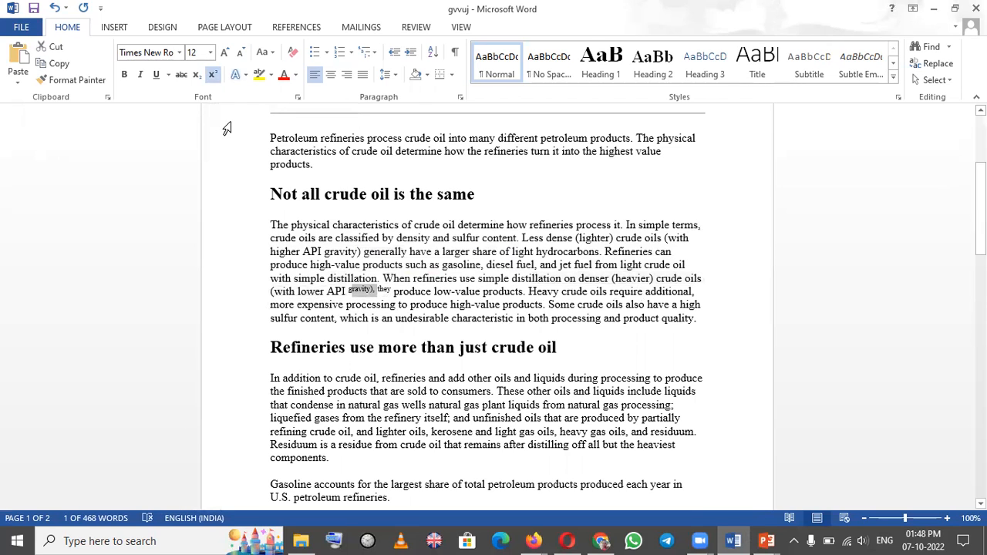
left_click(197, 75)
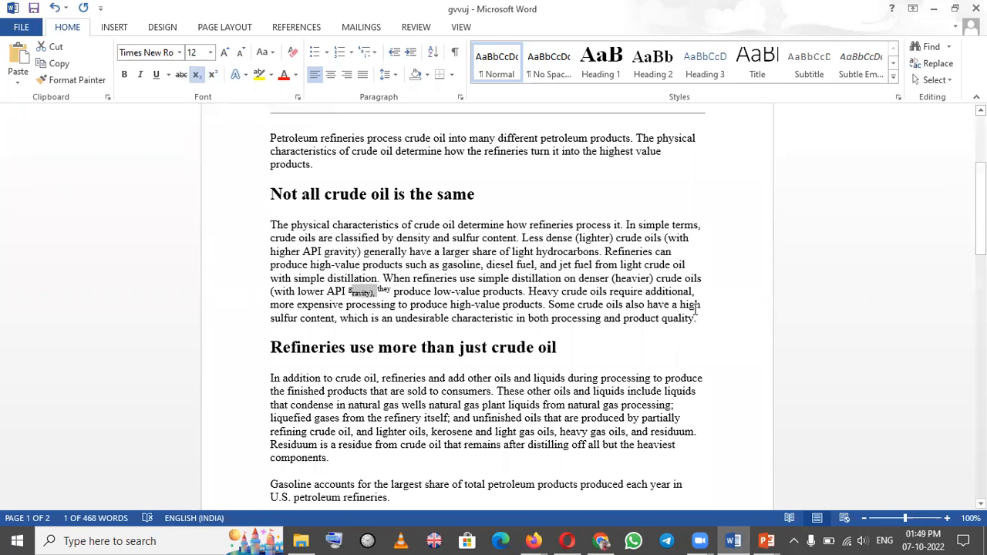
left_click(495, 256)
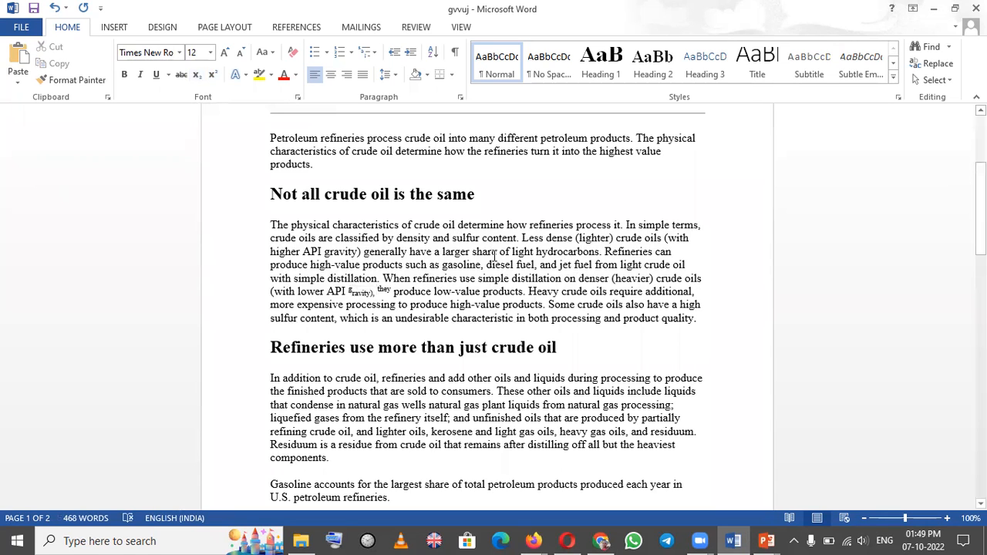
Switch to the PowerPoint slide show and advance from the ACTIVITY slide to the THANK YOU slide
key("super+Tab")
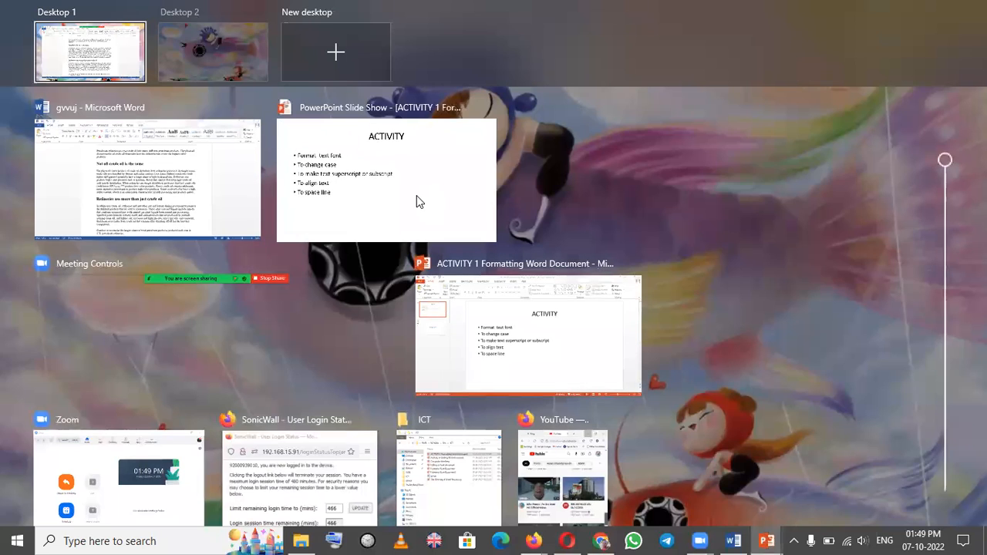
left_click(417, 202)
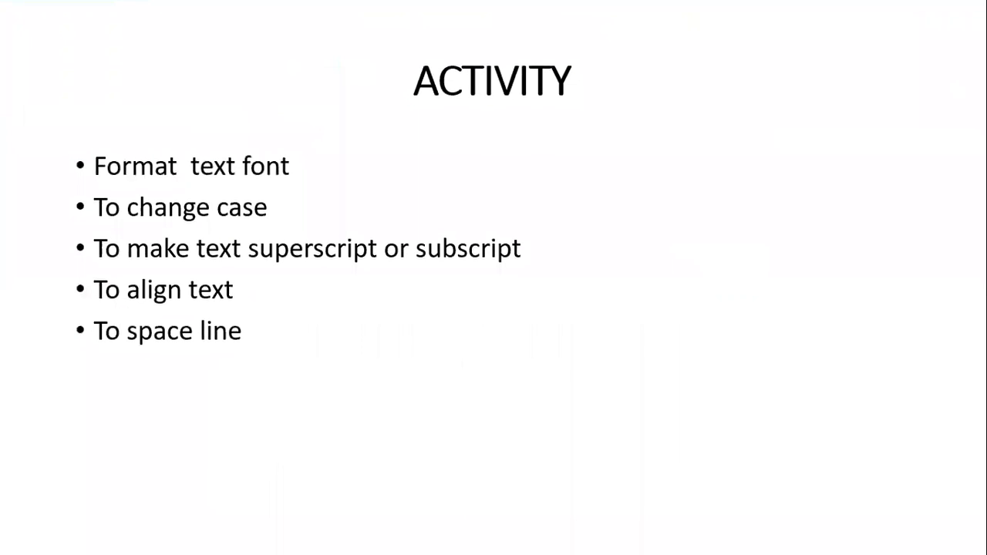
left_click(877, 222)
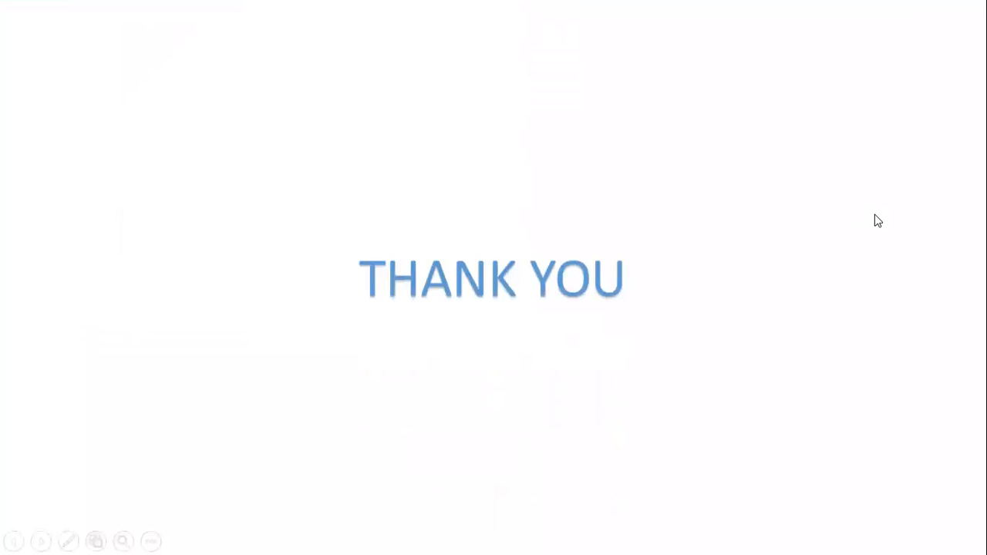